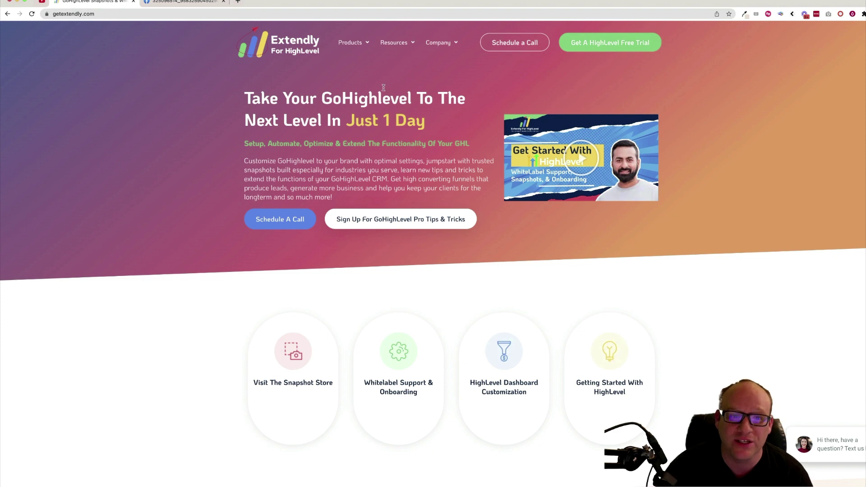
Glance at the event photo tab, then return to the ddxweb Workflow List tab
{"action": "mouse_move", "coordinate": [356, 42]}
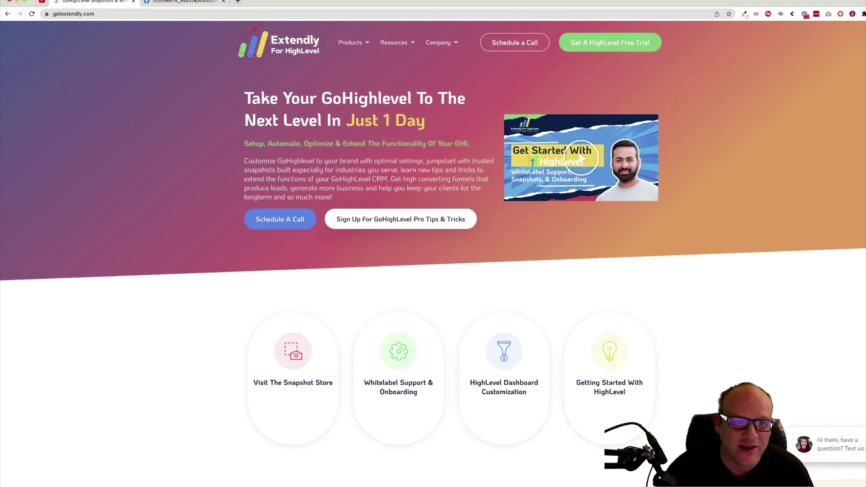
{"action": "left_click", "coordinate": [195, 3]}
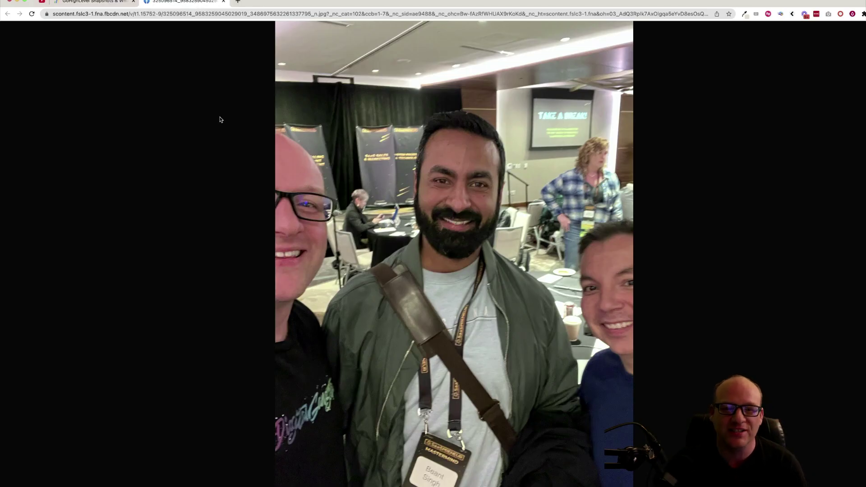
{"action": "left_click", "coordinate": [108, 4]}
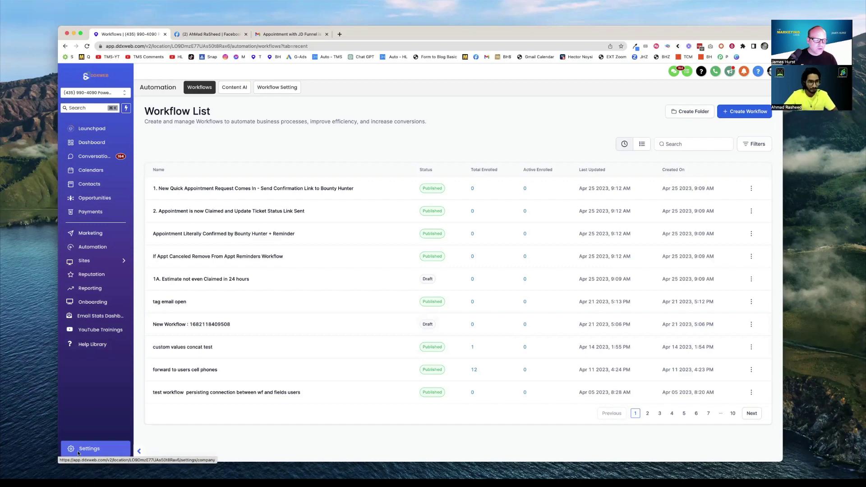
Check the sub-account list without switching, then go to the agency Settings
{"action": "left_click", "coordinate": [100, 95]}
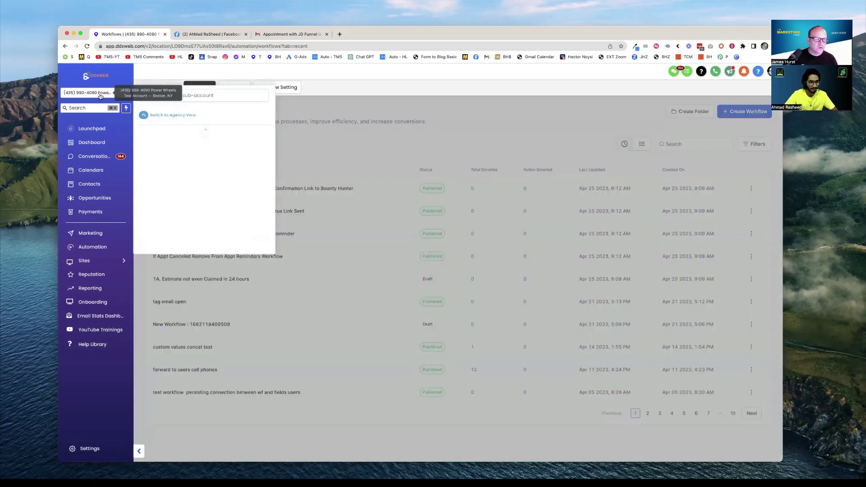
{"action": "left_click", "coordinate": [180, 120]}
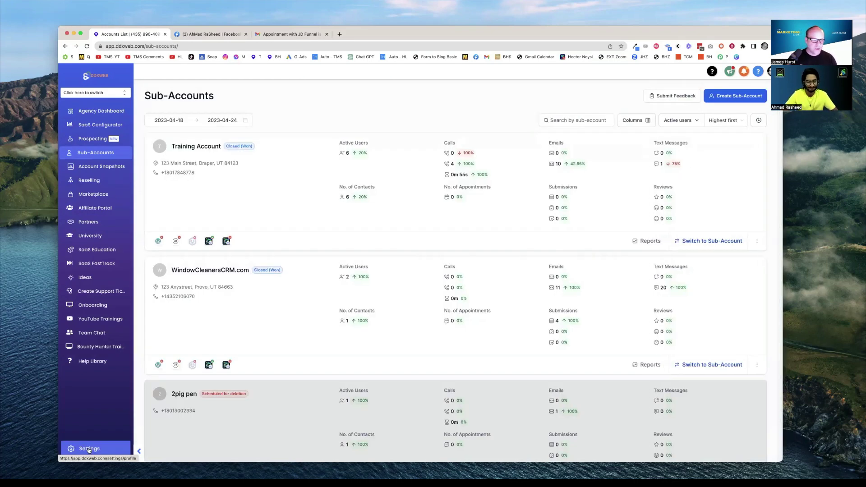
{"action": "left_click", "coordinate": [89, 449]}
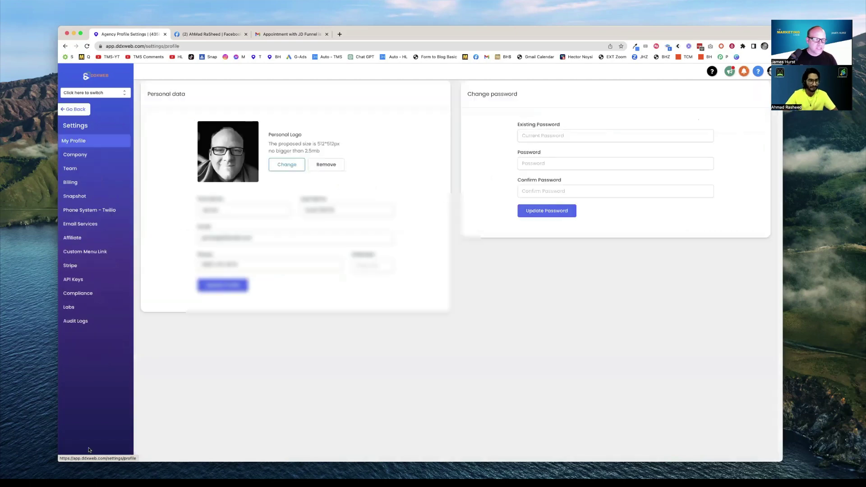
Enlarge the Company custom JS box, highlight the workflowcopier script id, then switch to GHL Bounty Hunters
{"action": "left_click", "coordinate": [84, 154]}
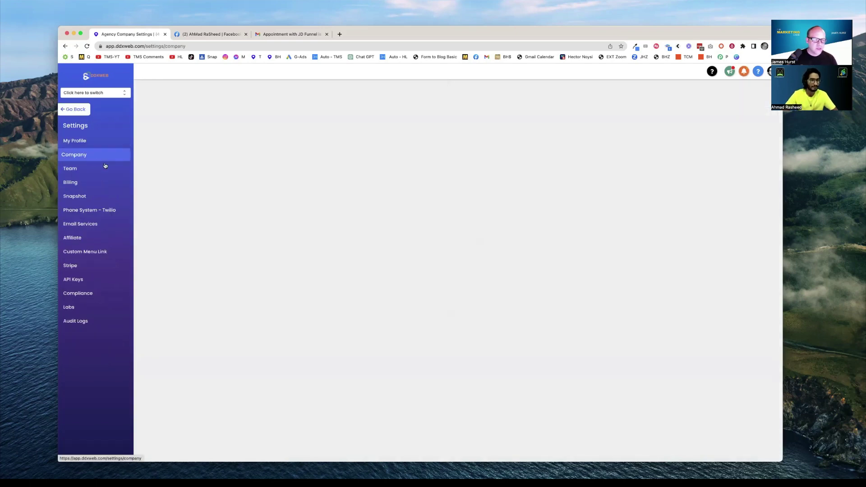
{"action": "scroll", "coordinate": [362, 311], "scroll_direction": "down", "scroll_amount": 10}
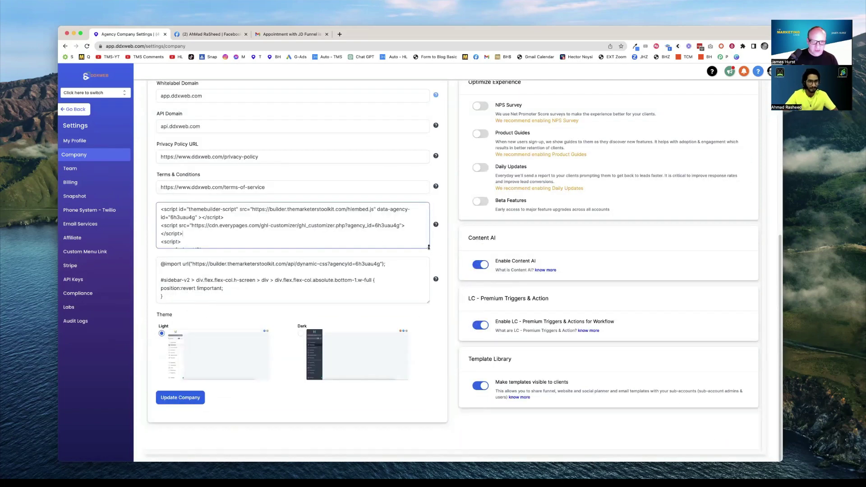
{"action": "left_click_drag", "start_coordinate": [428, 247], "coordinate": [429, 381]}
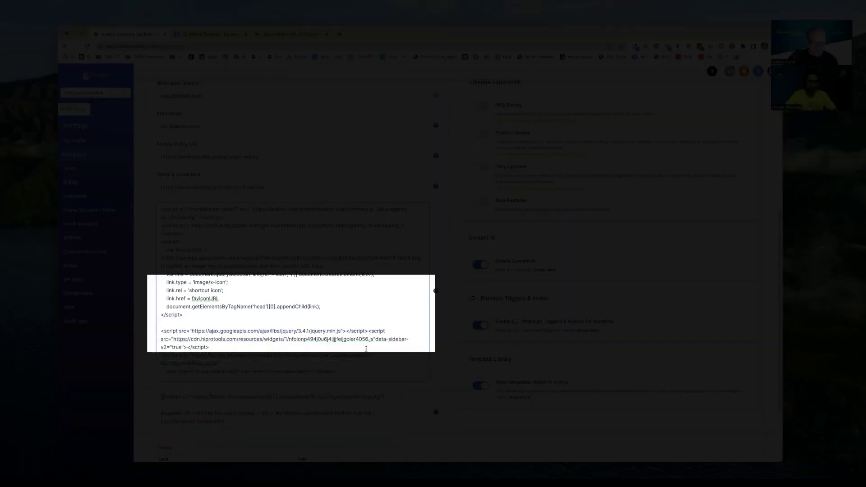
{"action": "scroll", "coordinate": [366, 348], "scroll_direction": "down", "scroll_amount": 1}
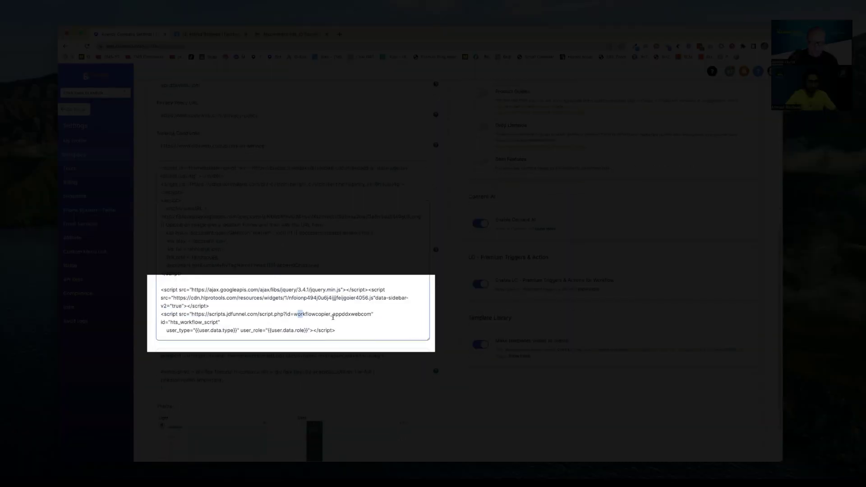
{"action": "left_click_drag", "start_coordinate": [347, 317], "coordinate": [361, 315]}
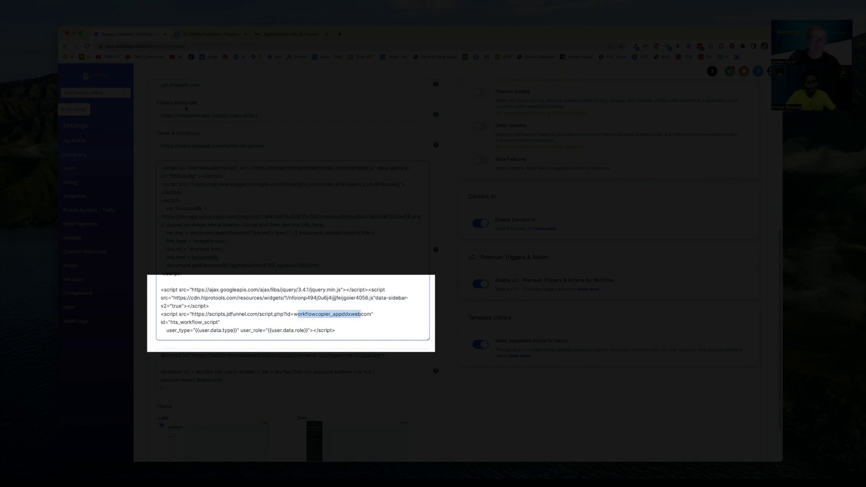
{"action": "left_click", "coordinate": [89, 92]}
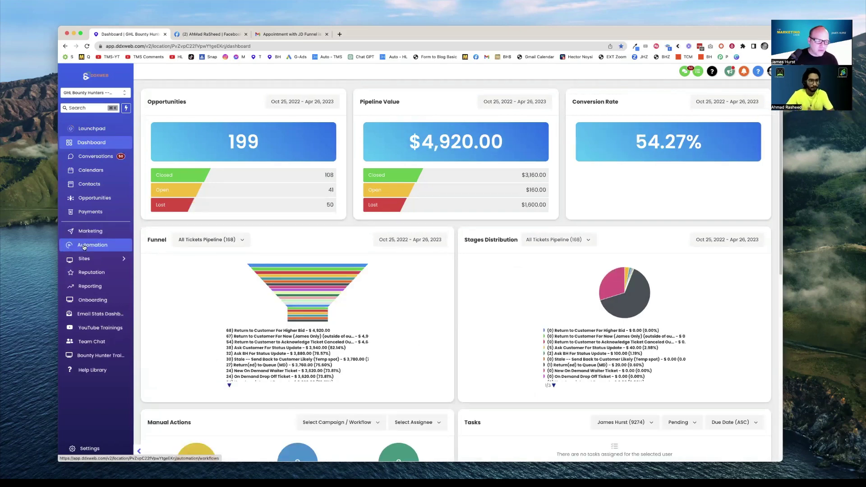
In the workflow copier, tick Appointment Based Workflows, 1A estimate workflow and Assign to User Workflow 1
{"action": "left_click", "coordinate": [84, 246]}
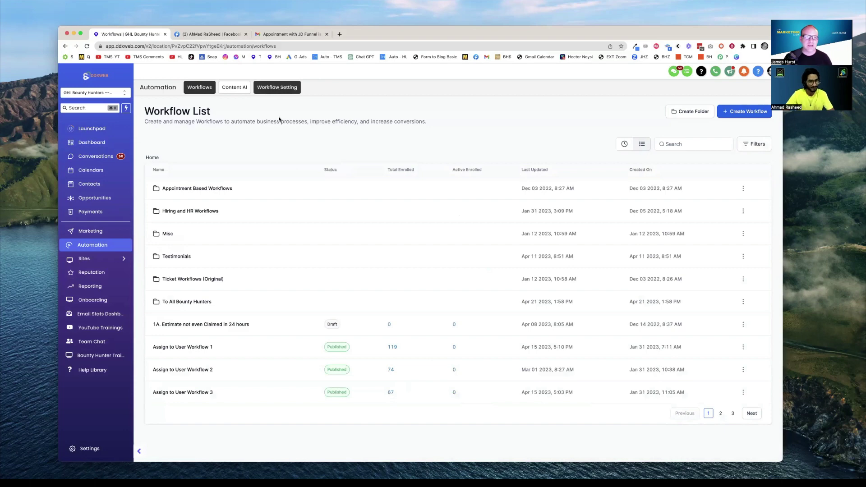
{"action": "left_click", "coordinate": [280, 90]}
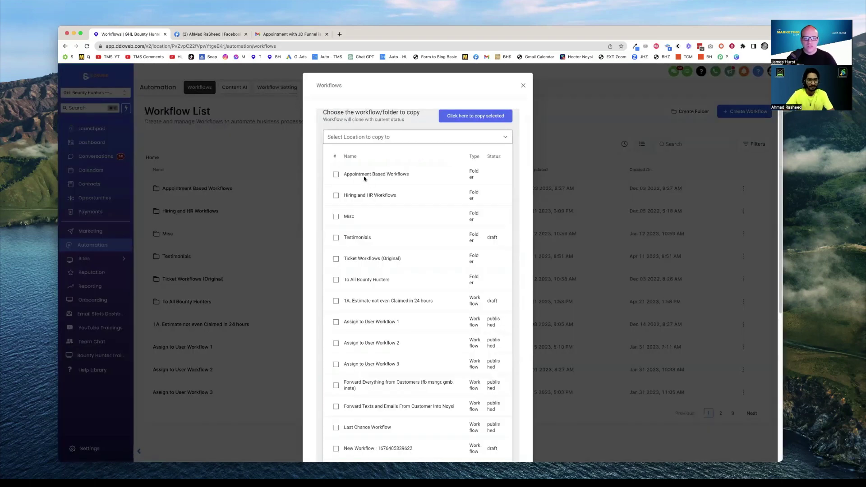
{"action": "left_click", "coordinate": [336, 174]}
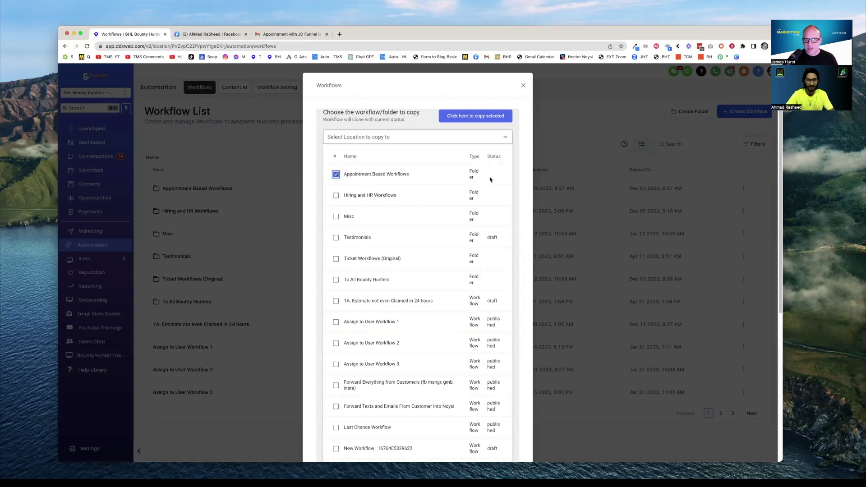
{"action": "double_click", "coordinate": [473, 175]}
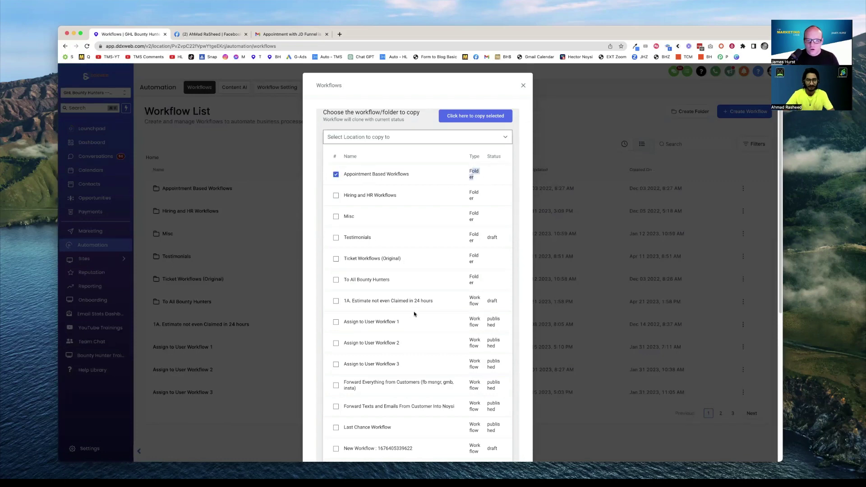
{"action": "left_click", "coordinate": [336, 301]}
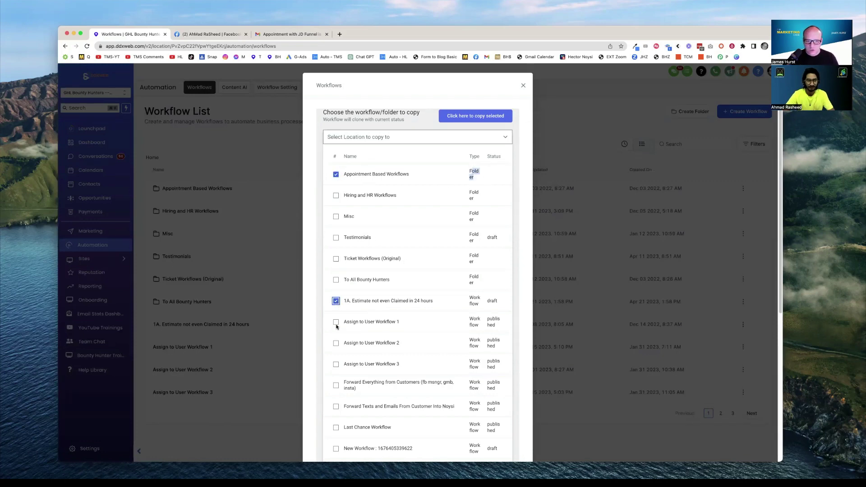
{"action": "left_click", "coordinate": [336, 321]}
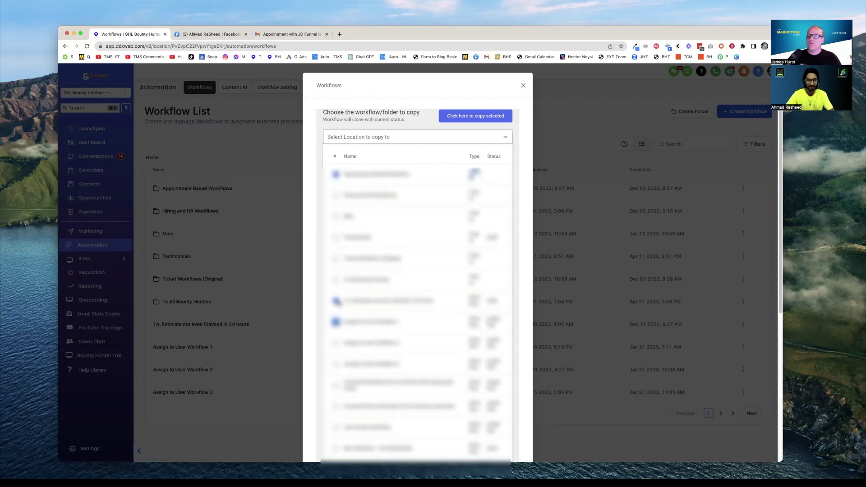
Browse the destination sub-account list without choosing one
{"action": "left_click", "coordinate": [382, 138]}
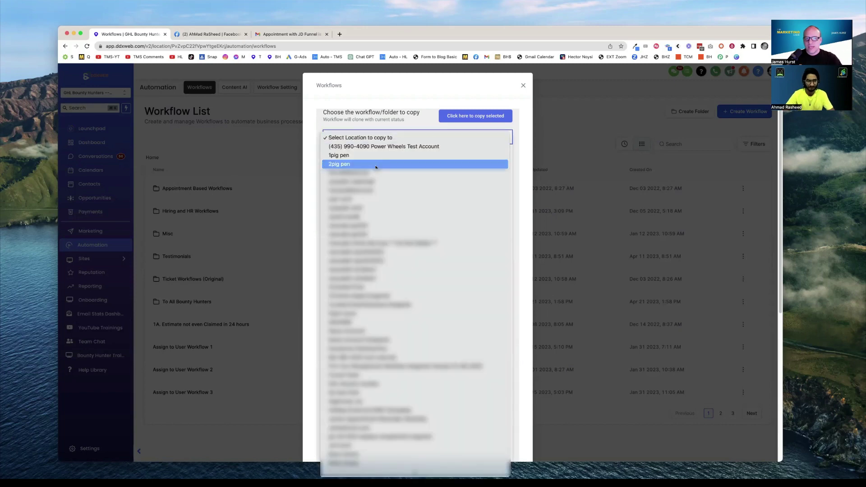
{"action": "left_click", "coordinate": [425, 94]}
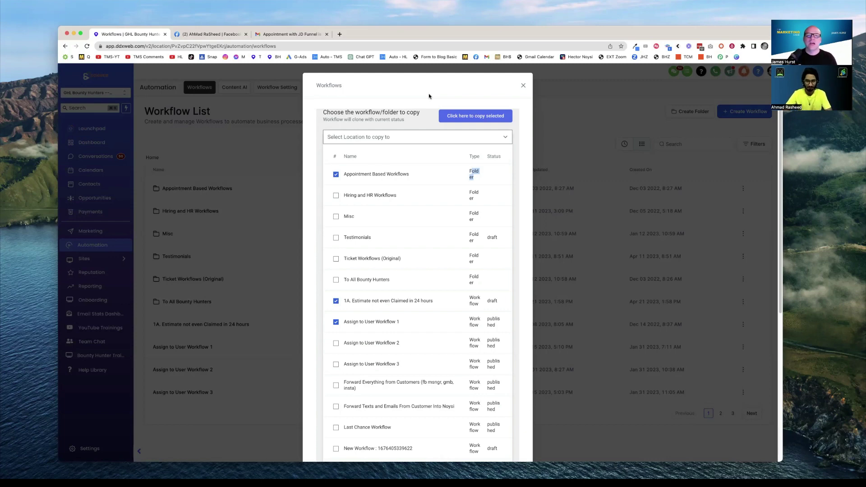
{"action": "left_click", "coordinate": [429, 96]}
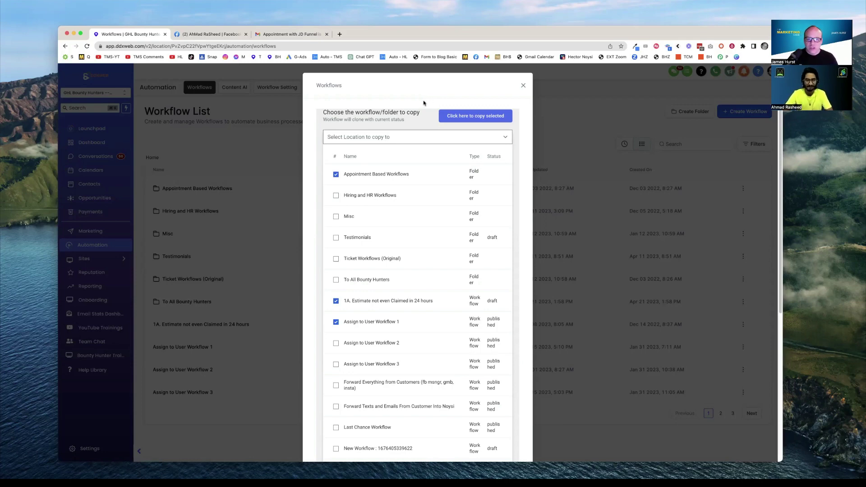
Close the copier, duplicate the workflows tab, and switch it to Demo Account via a 'demo' search
{"action": "left_click", "coordinate": [523, 86]}
{"action": "right_click", "coordinate": [138, 34]}
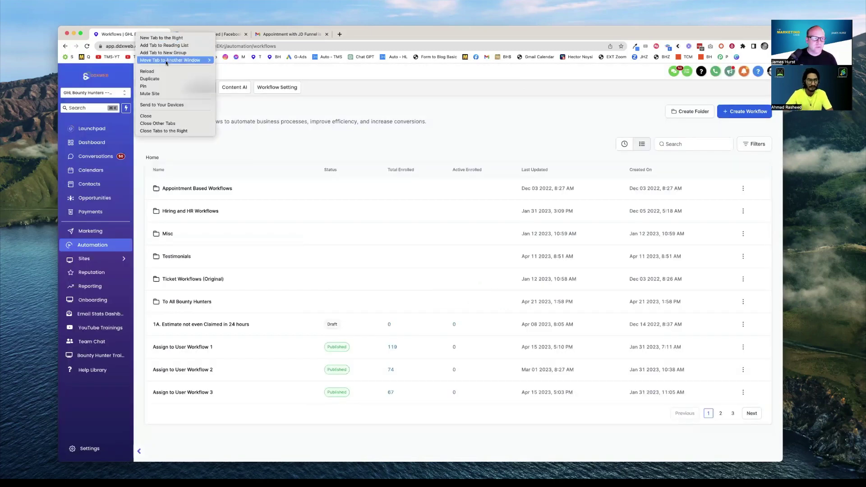
{"action": "left_click", "coordinate": [162, 78]}
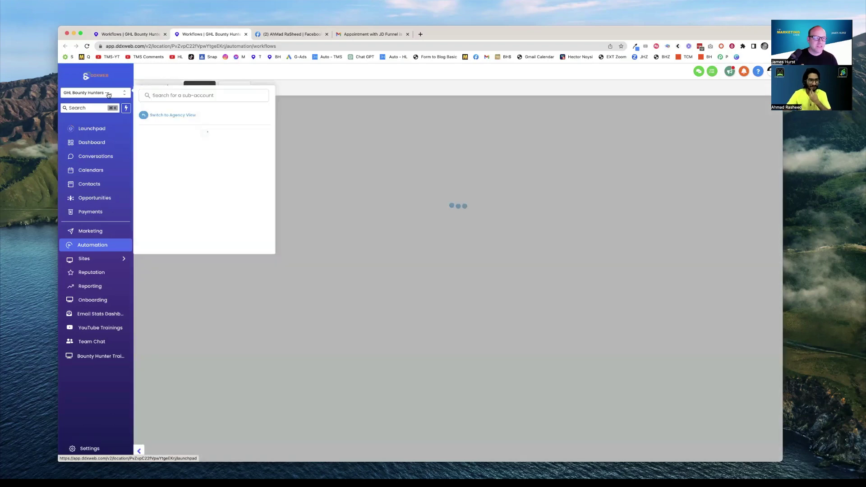
{"action": "type", "text": "demo"}
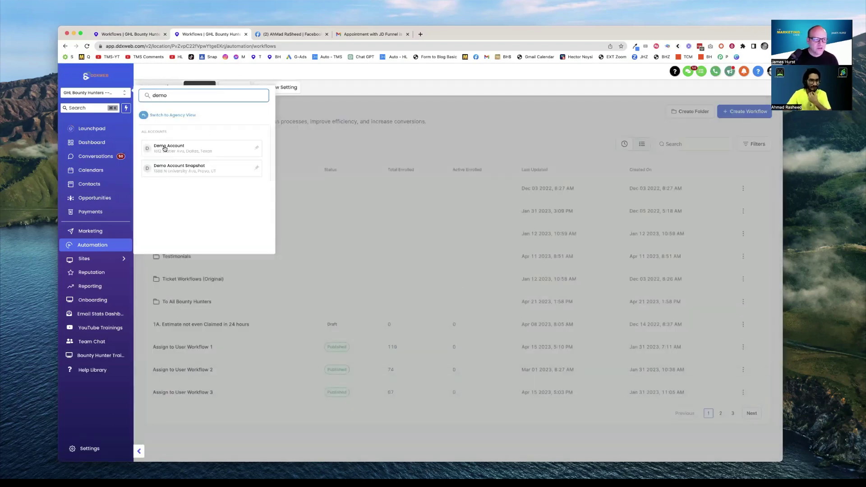
{"action": "left_click", "coordinate": [165, 149]}
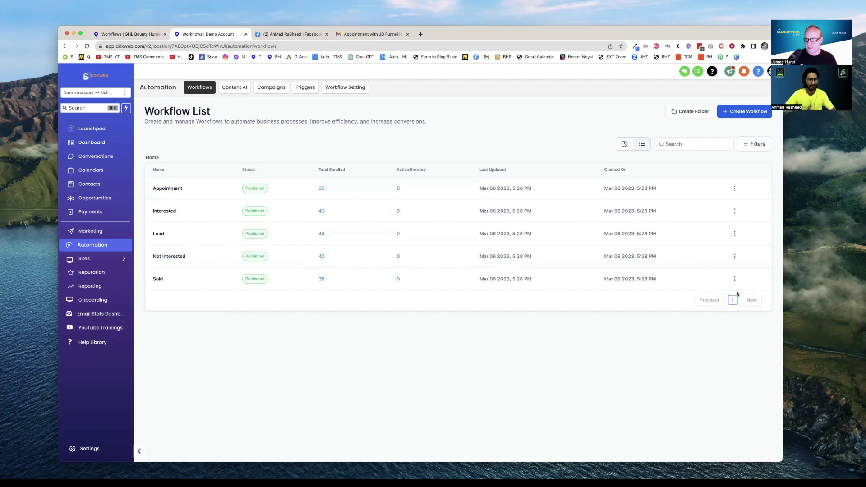
{"action": "left_click", "coordinate": [752, 300]}
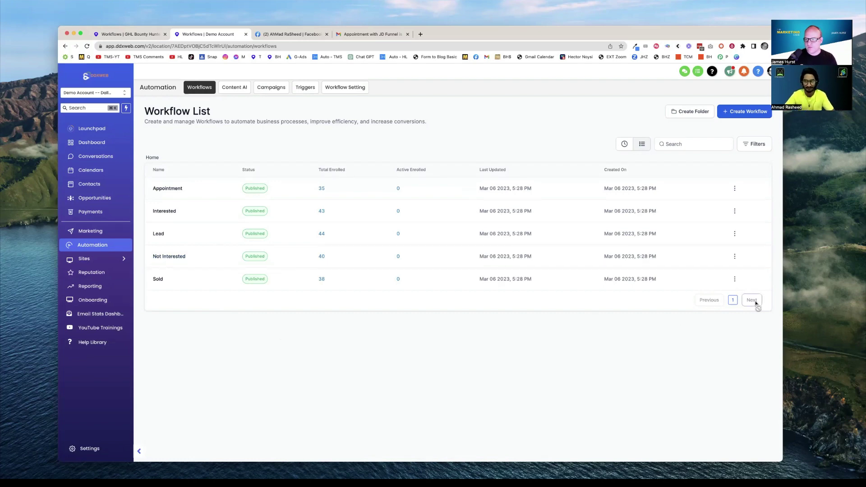
In the Bounty Hunters copier, tick Appointment Based Workflows, 1A estimate and Assign to User Workflow 1
{"action": "left_click", "coordinate": [153, 35]}
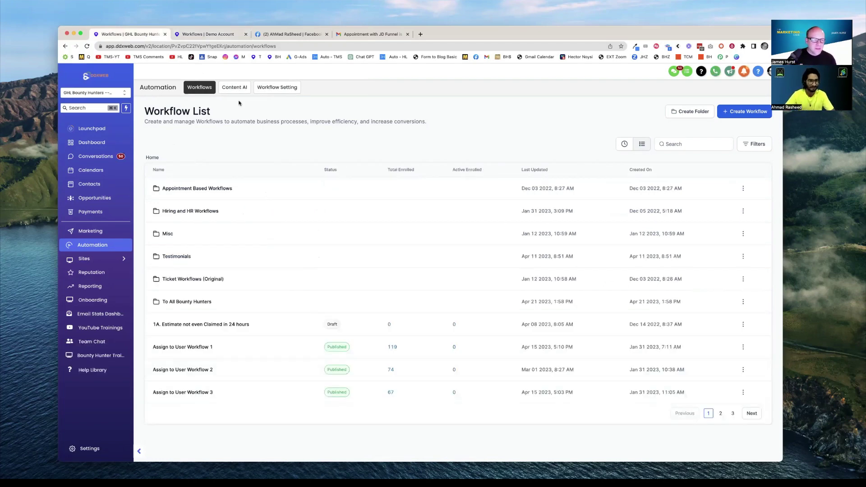
{"action": "left_click", "coordinate": [277, 88]}
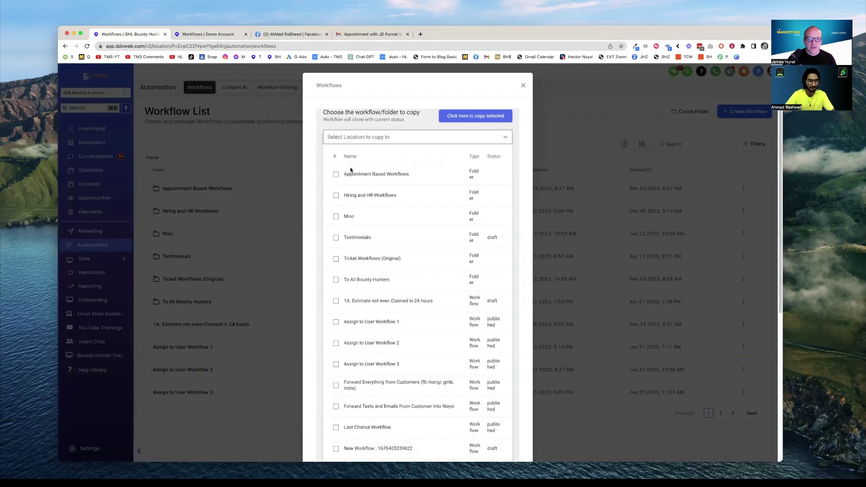
{"action": "left_click", "coordinate": [336, 175]}
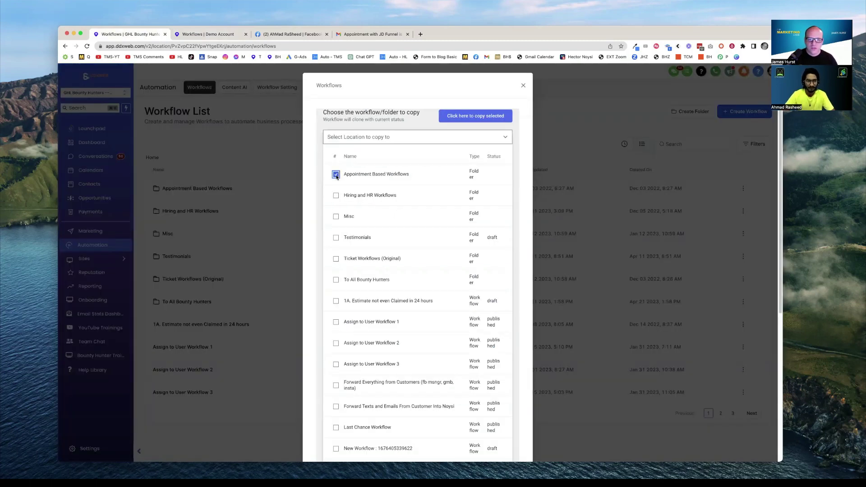
{"action": "left_click", "coordinate": [336, 301]}
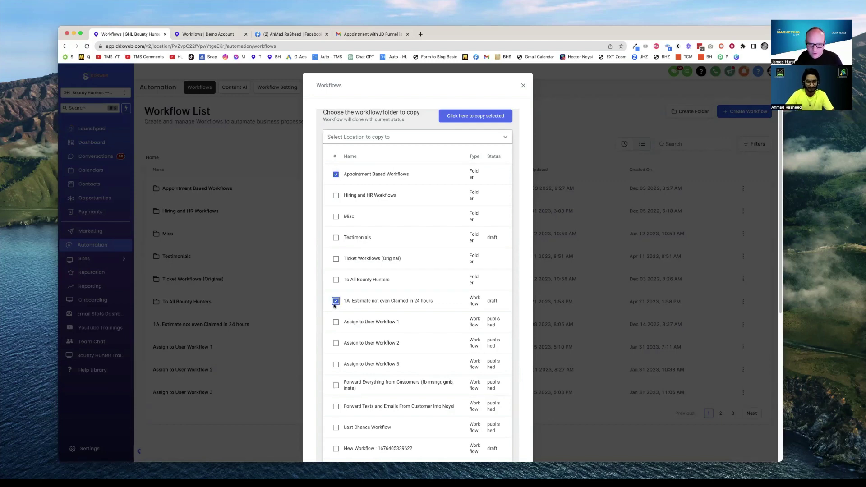
{"action": "left_click", "coordinate": [337, 323]}
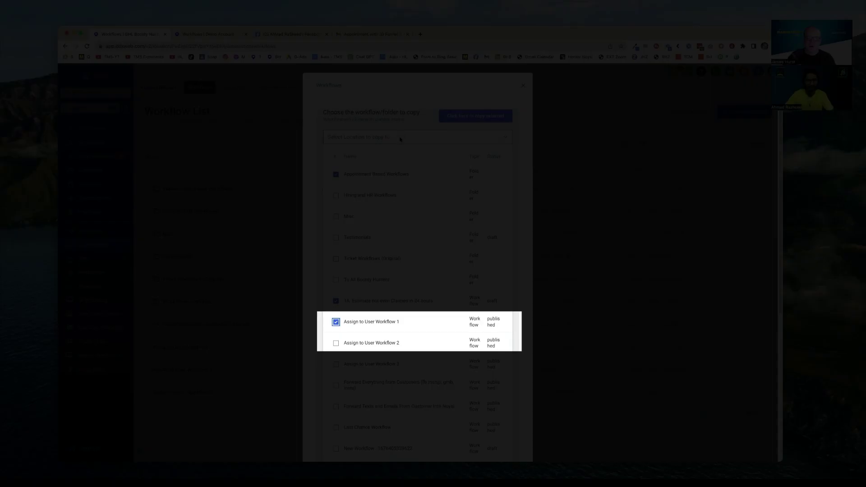
Pick Demo Account as destination via a 'demo' search and clone the selection
{"action": "left_click", "coordinate": [400, 139]}
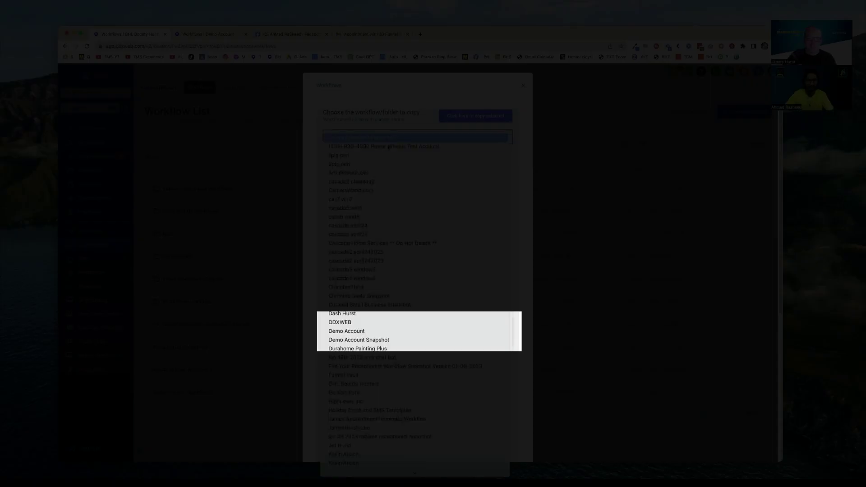
{"action": "type", "text": "demo"}
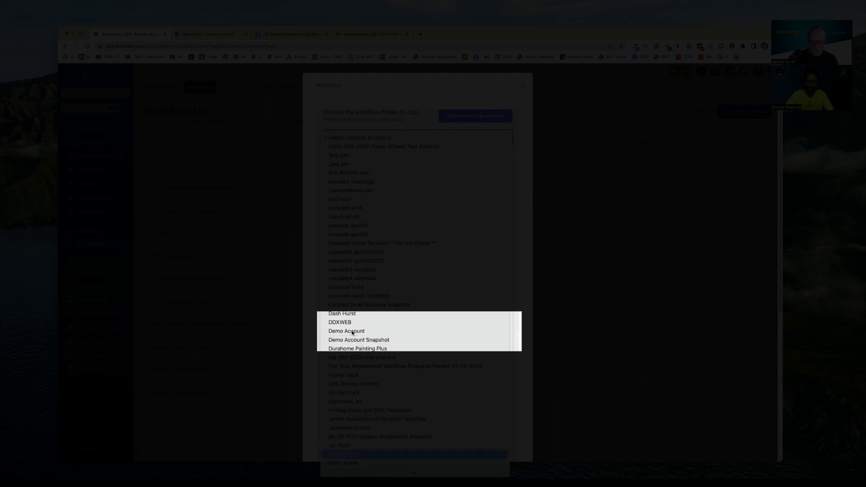
{"action": "type", "text": "de"}
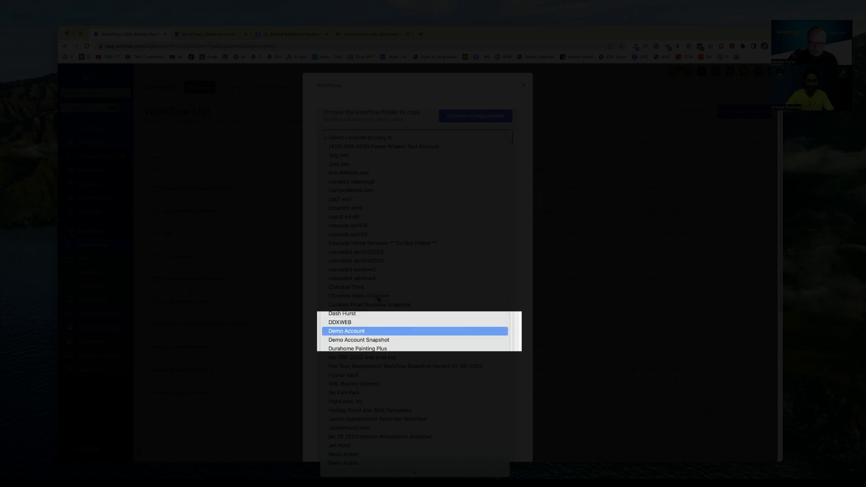
{"action": "left_click", "coordinate": [354, 331]}
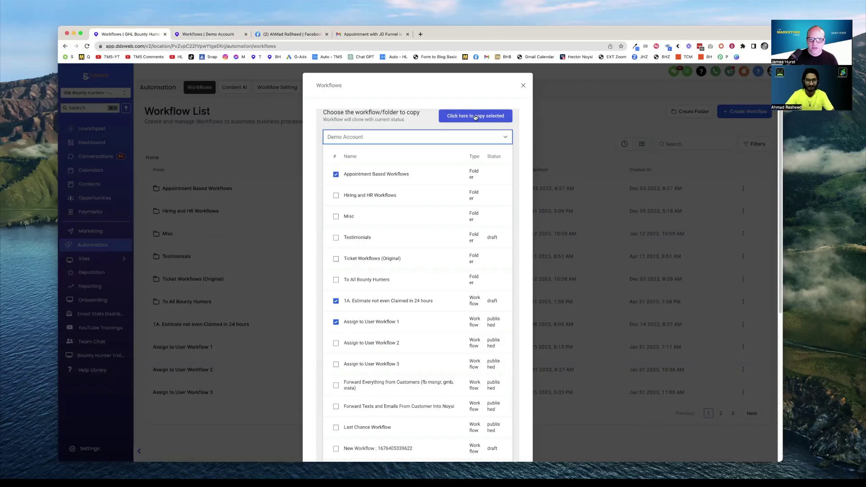
{"action": "left_click", "coordinate": [475, 116]}
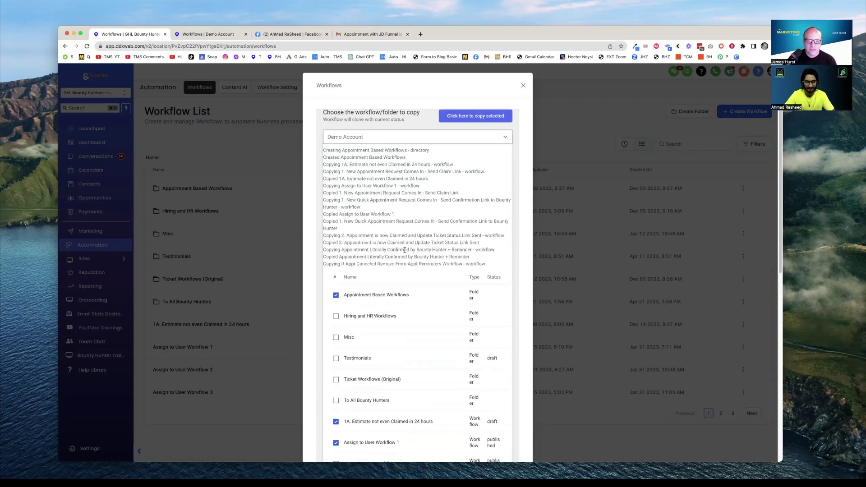
{"action": "left_click", "coordinate": [218, 34]}
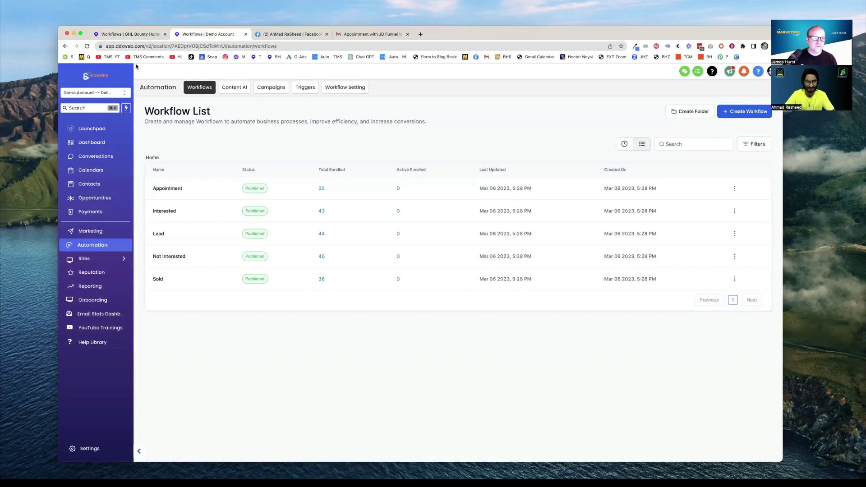
Reload Demo Account workflows and check the copied Appointment Based Workflows folder and Assign to User Workflow 1
{"action": "left_click", "coordinate": [87, 46]}
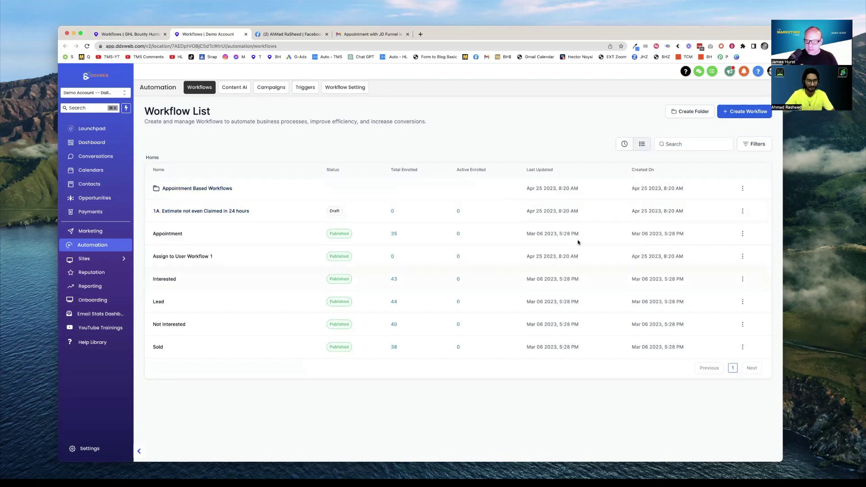
{"action": "left_click_drag", "start_coordinate": [535, 211], "coordinate": [641, 219]}
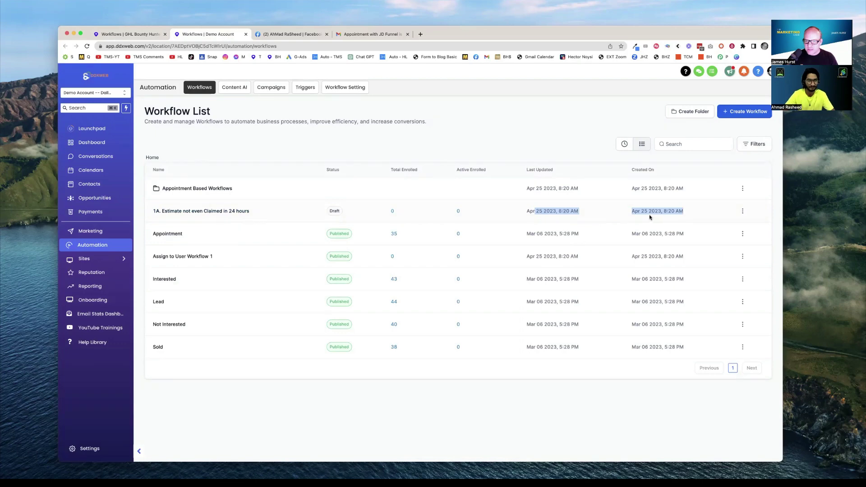
{"action": "left_click", "coordinate": [184, 189]}
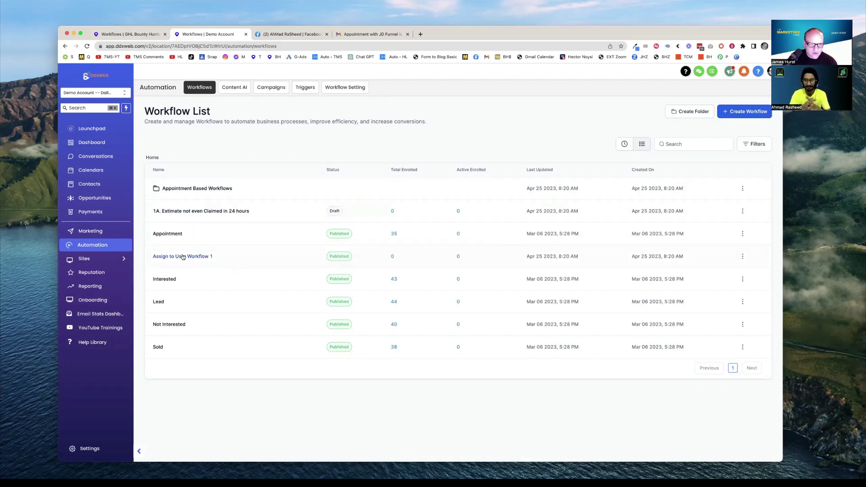
{"action": "left_click_drag", "start_coordinate": [161, 257], "coordinate": [580, 266]}
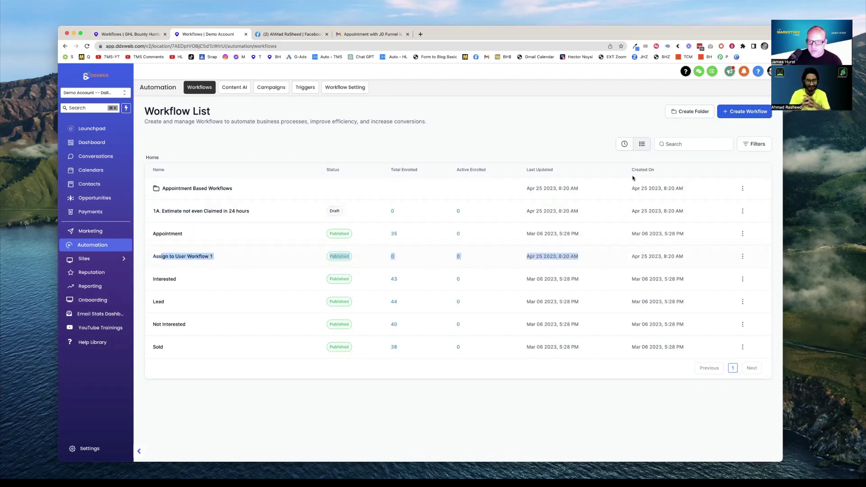
Sort Demo Account workflows by Recent and open If Appt Canceled Remove From Appt Reminders Workflow
{"action": "left_click", "coordinate": [625, 145]}
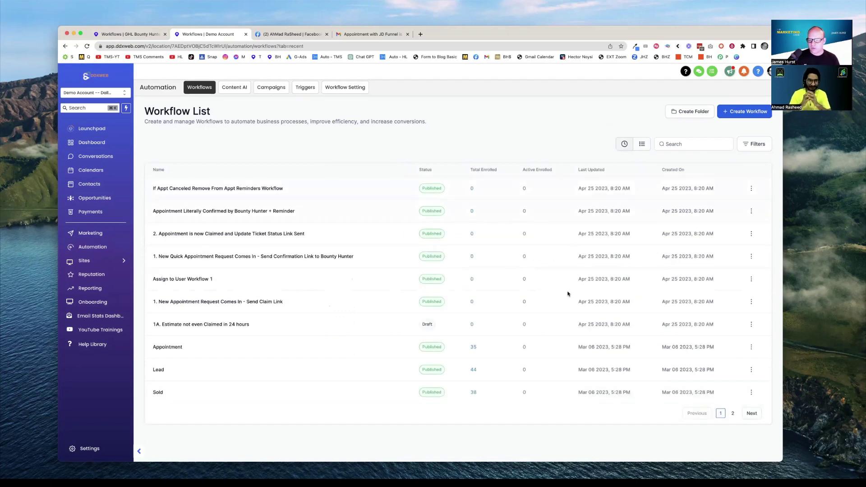
{"action": "left_click_drag", "start_coordinate": [660, 325], "coordinate": [428, 141]}
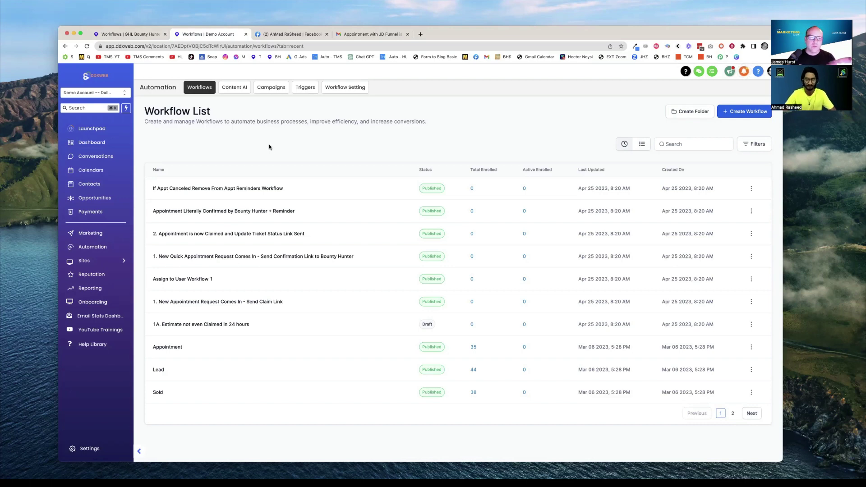
{"action": "left_click", "coordinate": [209, 190]}
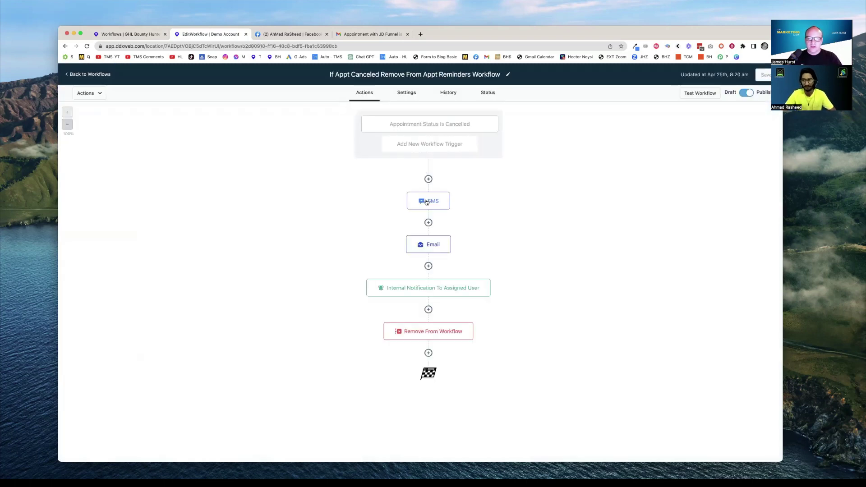
Check the Internal Notification's empty Select Users list, then return to the GHL Bounty Hunters copy log
{"action": "left_click", "coordinate": [411, 288]}
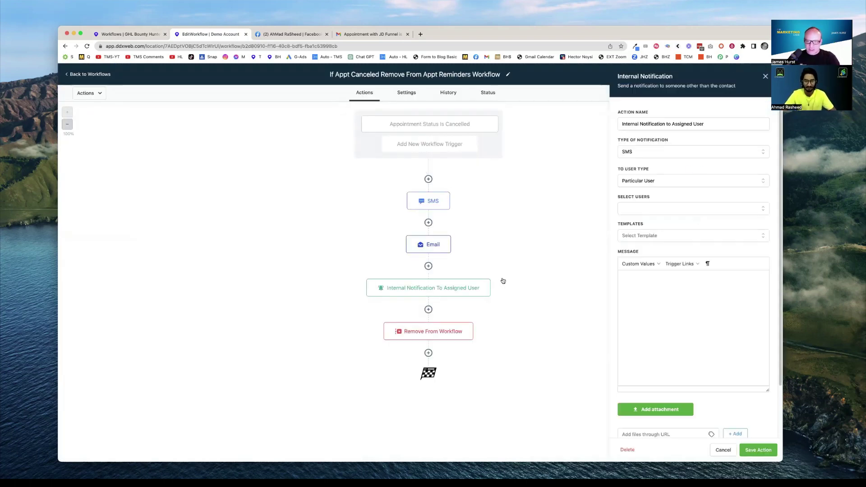
{"action": "left_click", "coordinate": [648, 213]}
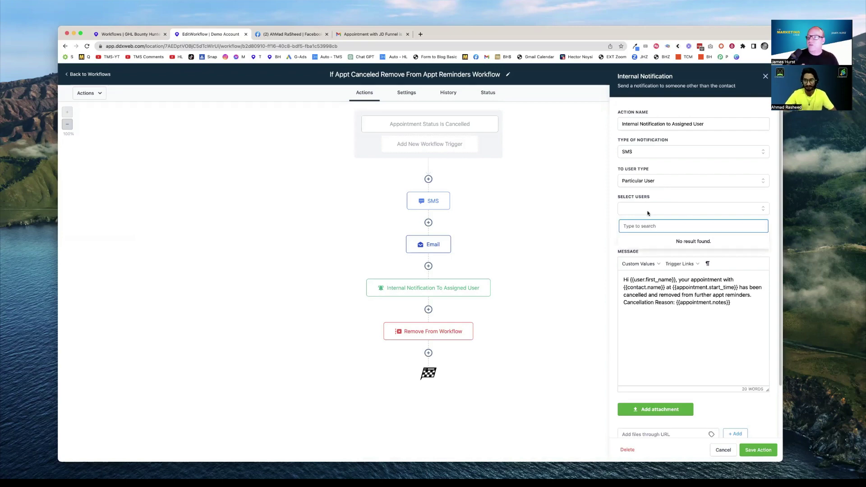
{"action": "left_click", "coordinate": [314, 194]}
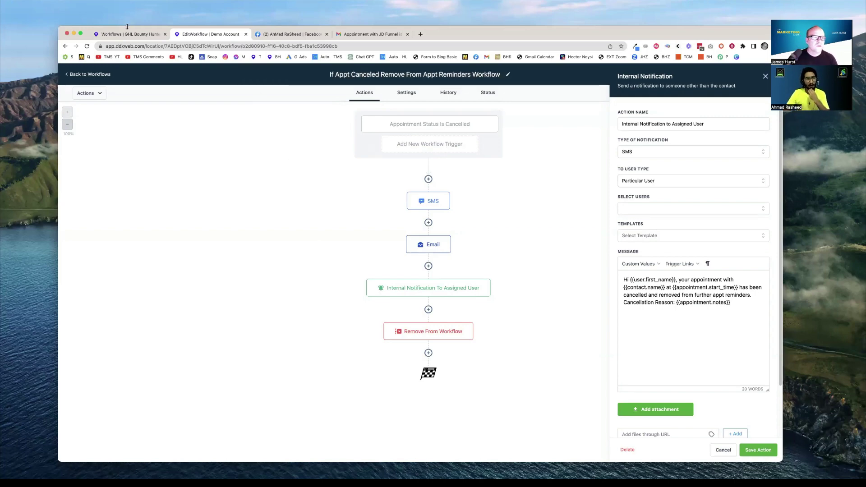
{"action": "left_click", "coordinate": [123, 34]}
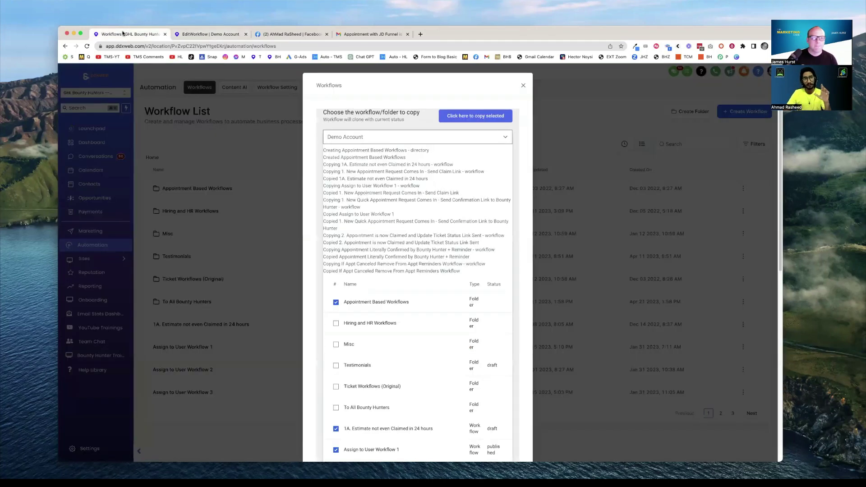
Close the copy log, open the source Appointment Based Workflows folder, and briefly open the copier
{"action": "left_click", "coordinate": [524, 87]}
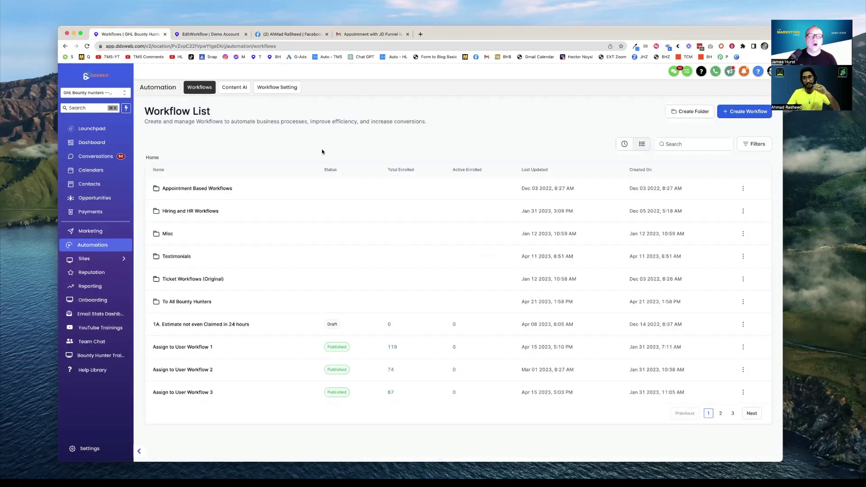
{"action": "left_click", "coordinate": [176, 190]}
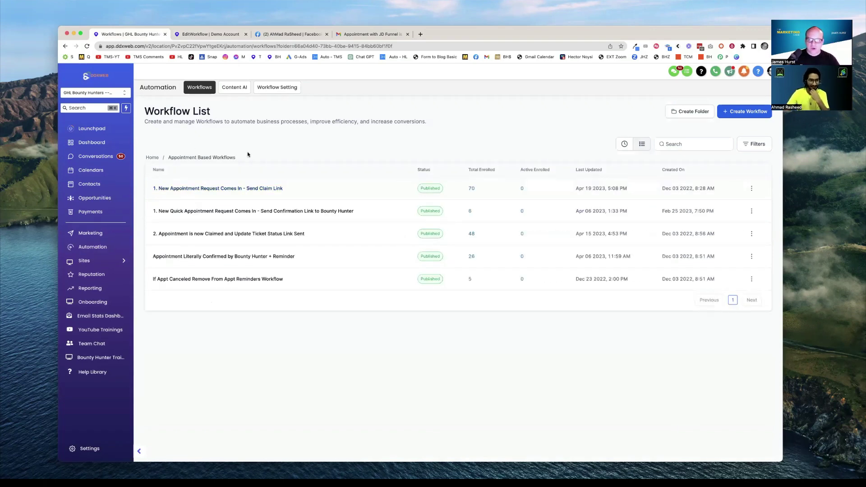
{"action": "left_click", "coordinate": [285, 89]}
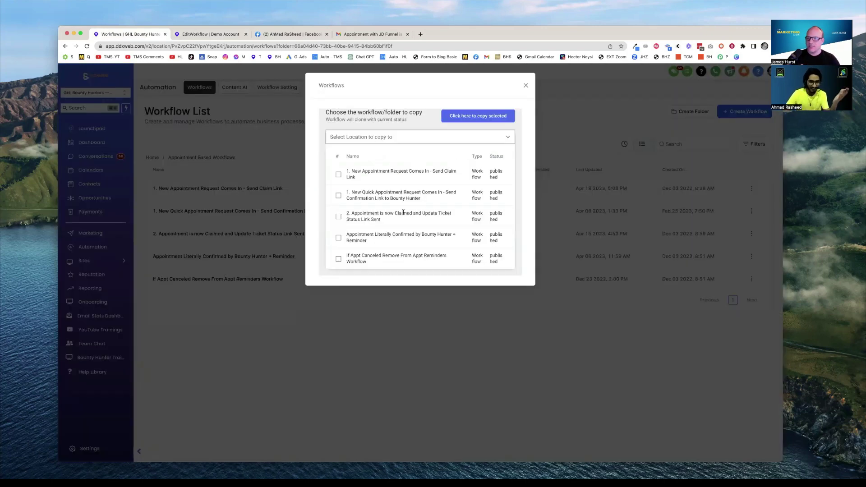
{"action": "left_click", "coordinate": [525, 85]}
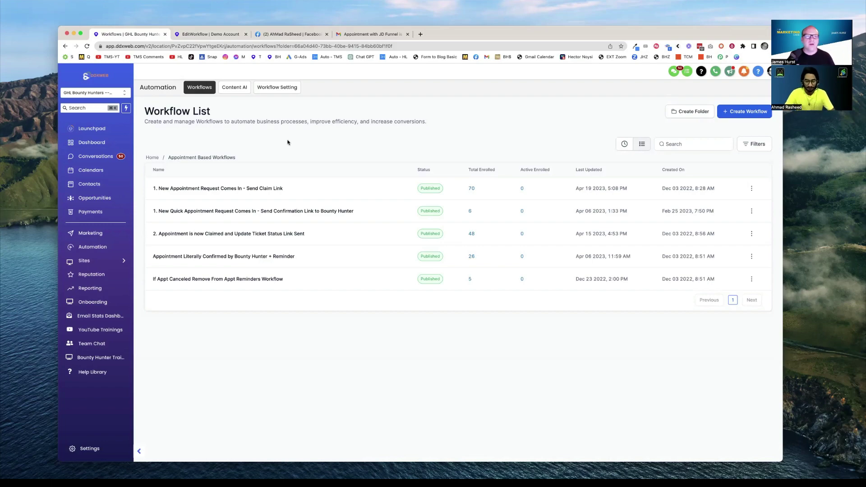
Bring up the add-on developer's Facebook profile and reveal its full profile web address
{"action": "left_click", "coordinate": [305, 36]}
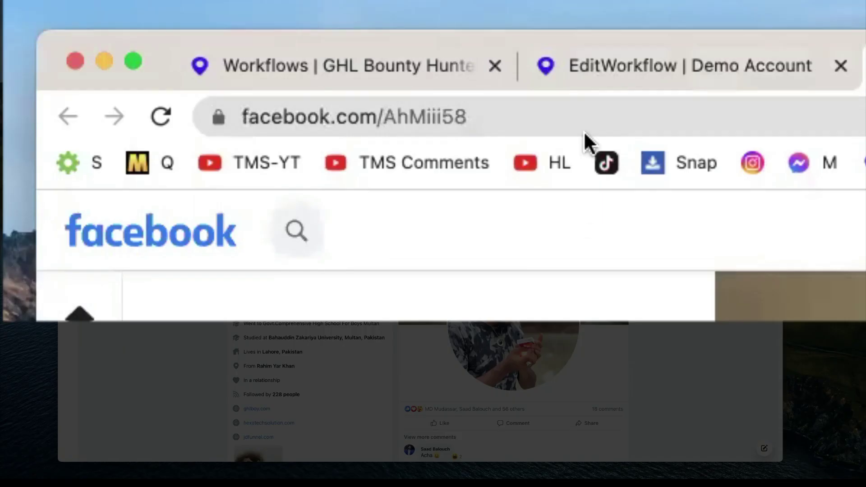
{"action": "left_click", "coordinate": [584, 131]}
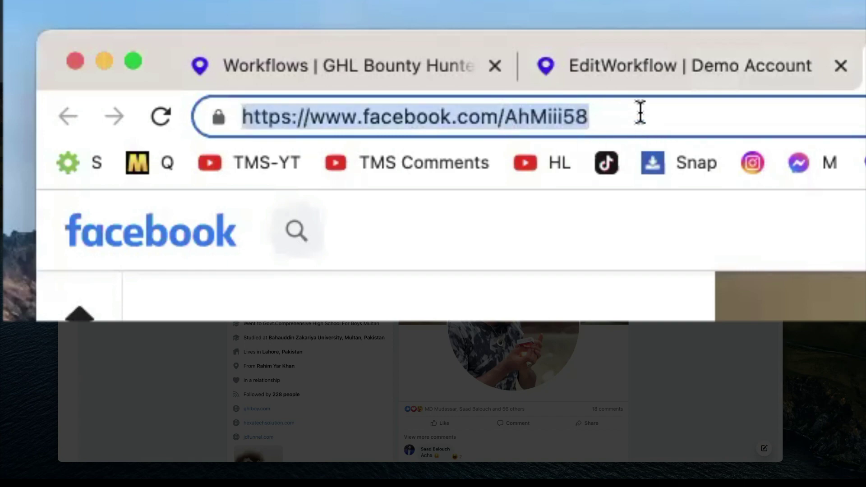
{"action": "left_click", "coordinate": [170, 129]}
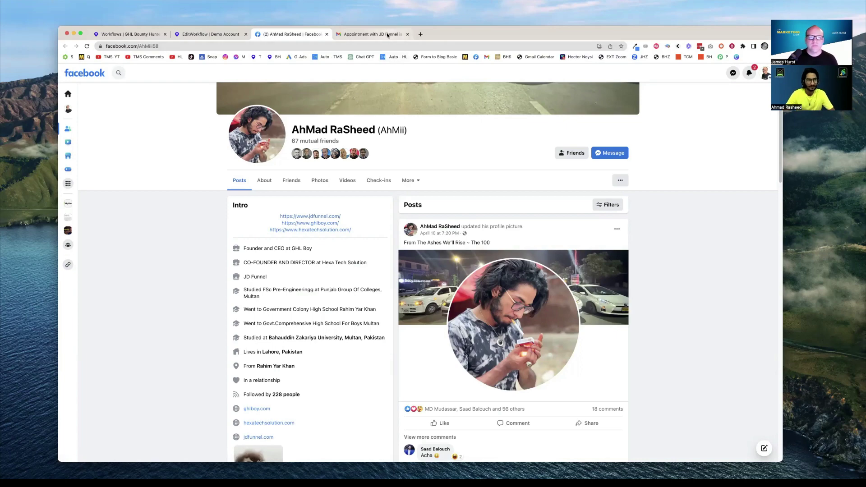
Open the 'Appointment with JD Funnel is in 15 mins' email and highlight its sender and timestamp
{"action": "left_click", "coordinate": [386, 35]}
{"action": "left_click_drag", "start_coordinate": [229, 149], "coordinate": [277, 152]}
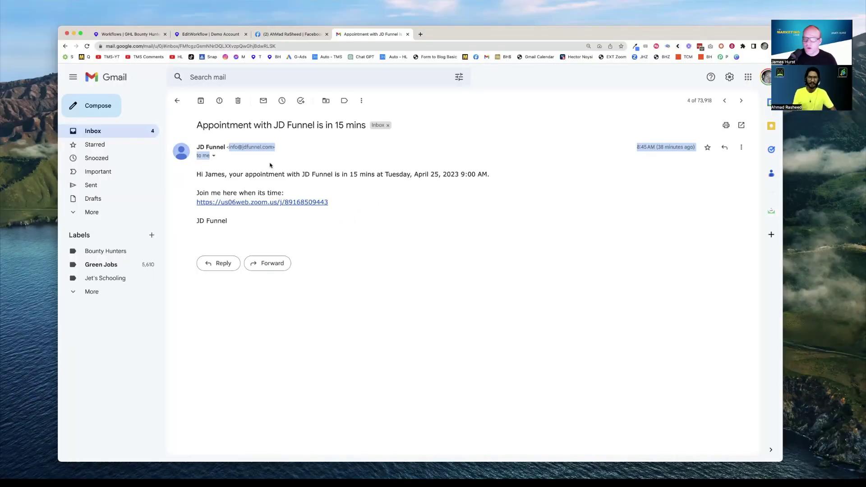
Load ghlboy.com in a new browser tab
{"action": "left_click", "coordinate": [421, 37]}
{"action": "type", "text": "ghlboy."}
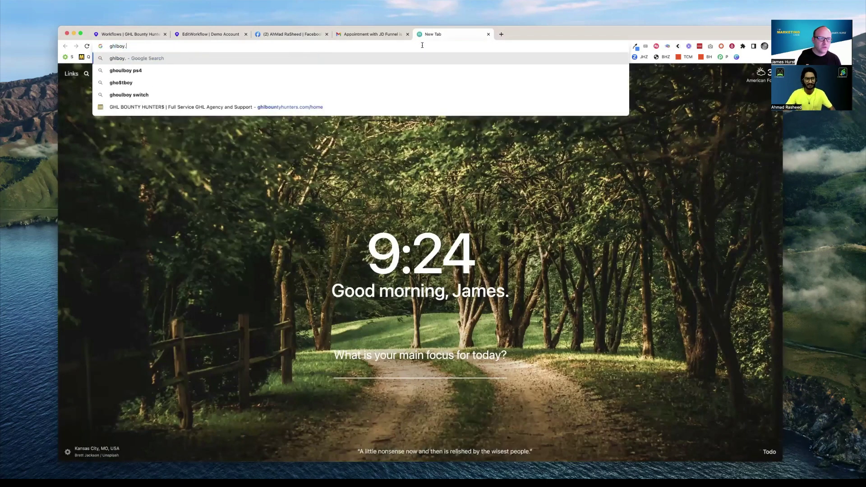
{"action": "type", "text": "com"}
{"action": "key", "text": "Return"}
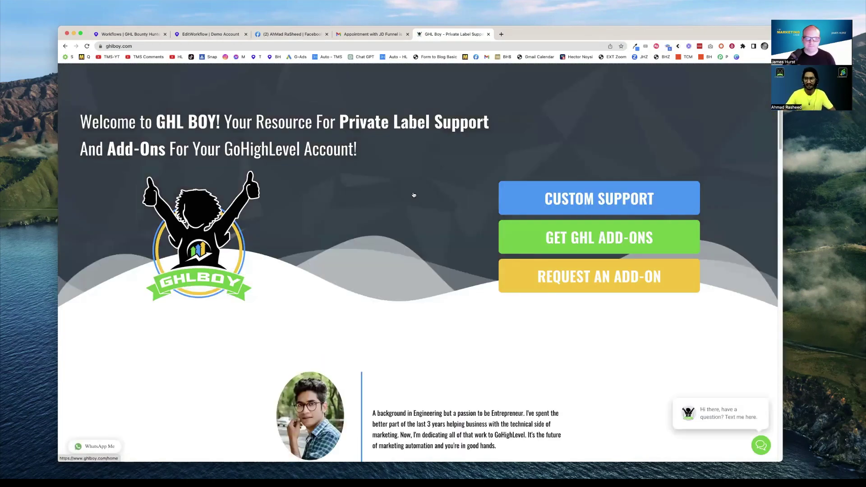
Jump to the GHL ADD-ONS section and browse the add-on cards with their GET A QUOTE options
{"action": "left_click", "coordinate": [573, 234]}
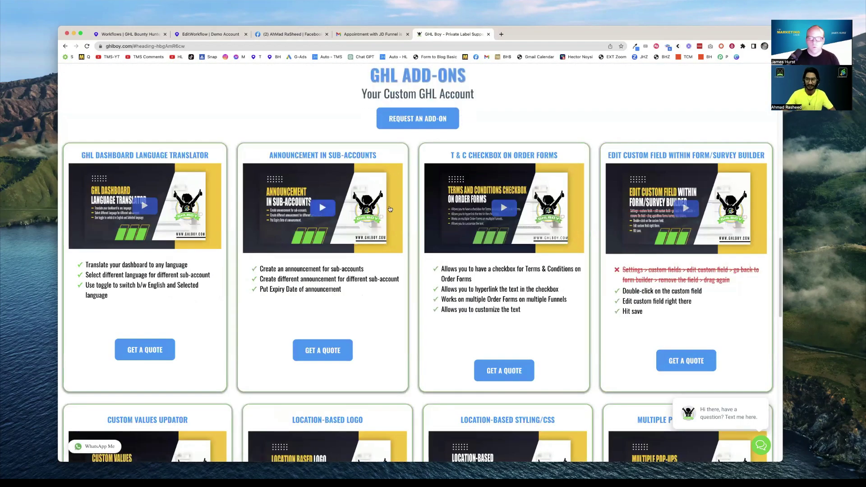
{"action": "scroll", "coordinate": [390, 209], "scroll_direction": "down", "scroll_amount": 1}
{"action": "scroll", "coordinate": [390, 209], "scroll_direction": "down", "scroll_amount": 8}
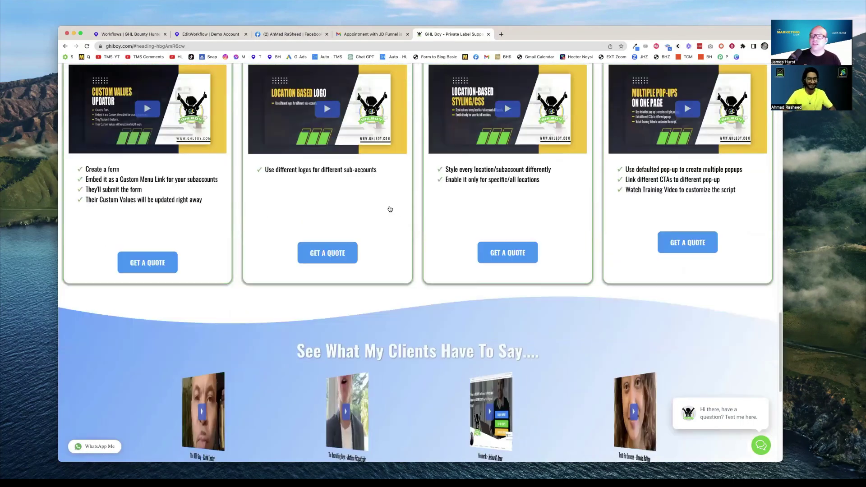
{"action": "scroll", "coordinate": [404, 236], "scroll_direction": "down", "scroll_amount": 4}
{"action": "scroll", "coordinate": [404, 284], "scroll_direction": "up", "scroll_amount": 3}
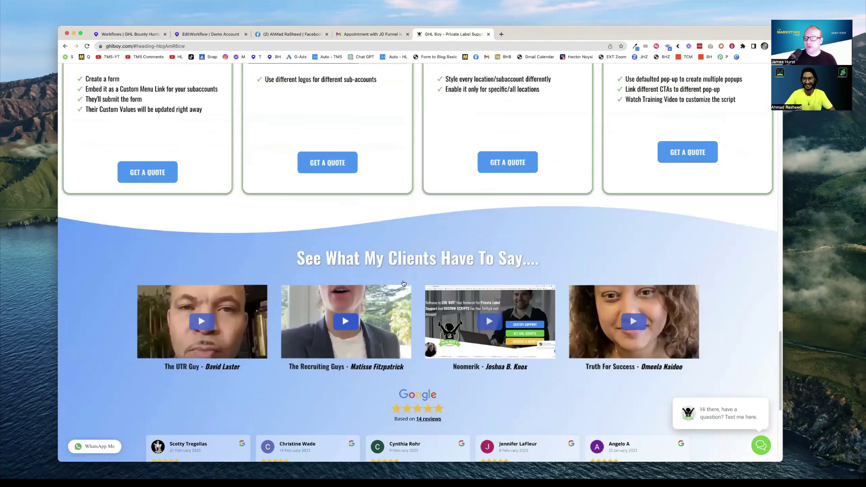
{"action": "scroll", "coordinate": [404, 283], "scroll_direction": "up", "scroll_amount": 4}
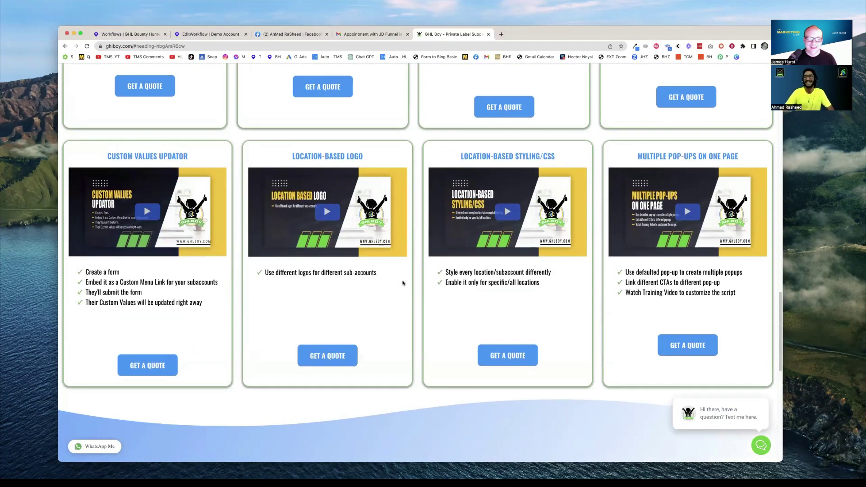
{"action": "scroll", "coordinate": [403, 283], "scroll_direction": "up", "scroll_amount": 5}
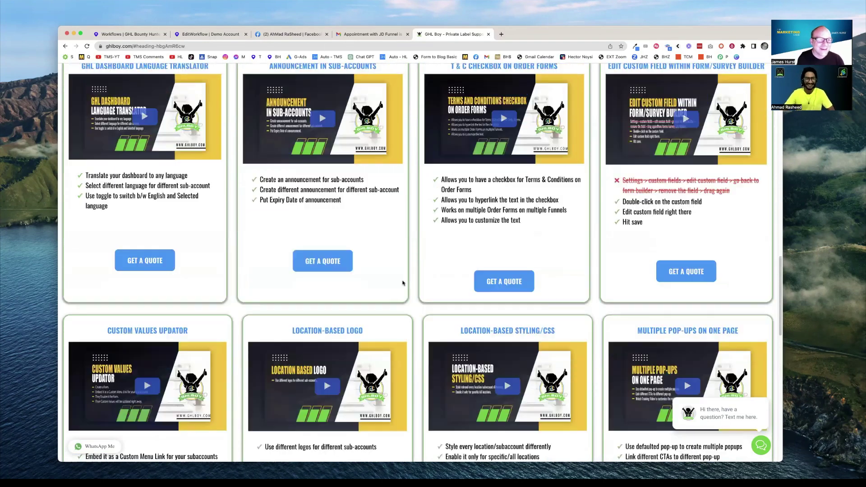
{"action": "scroll", "coordinate": [403, 283], "scroll_direction": "up", "scroll_amount": 2}
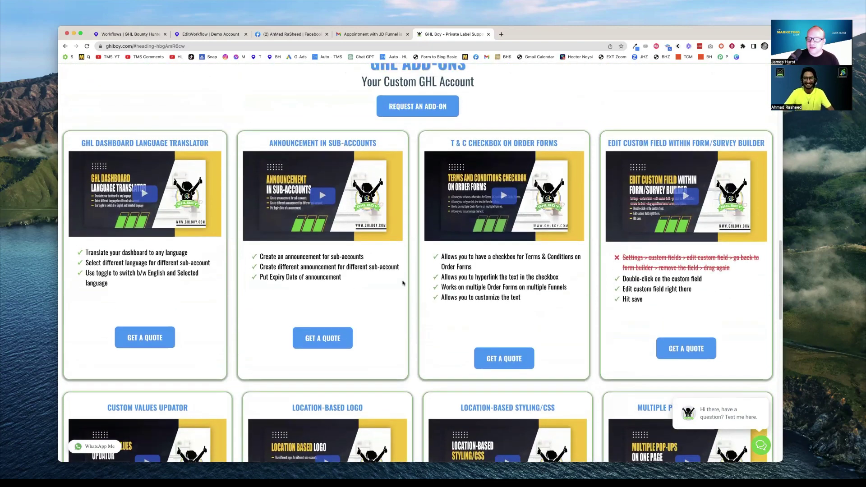
{"action": "scroll", "coordinate": [403, 283], "scroll_direction": "down", "scroll_amount": 3}
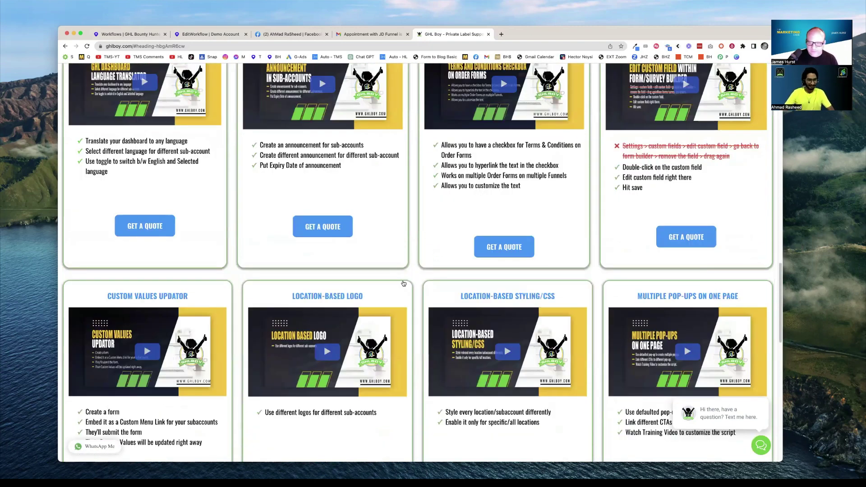
{"action": "scroll", "coordinate": [403, 284], "scroll_direction": "down", "scroll_amount": 1}
{"action": "scroll", "coordinate": [405, 284], "scroll_direction": "down", "scroll_amount": 4}
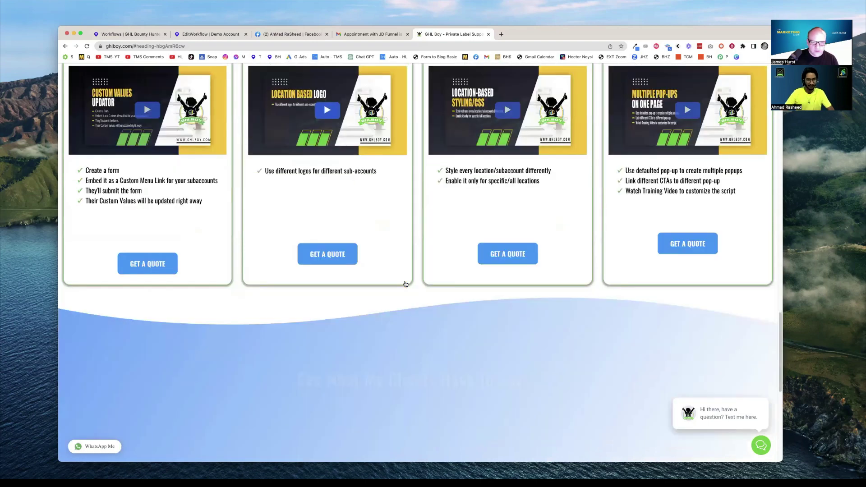
{"action": "scroll", "coordinate": [406, 284], "scroll_direction": "down", "scroll_amount": 2}
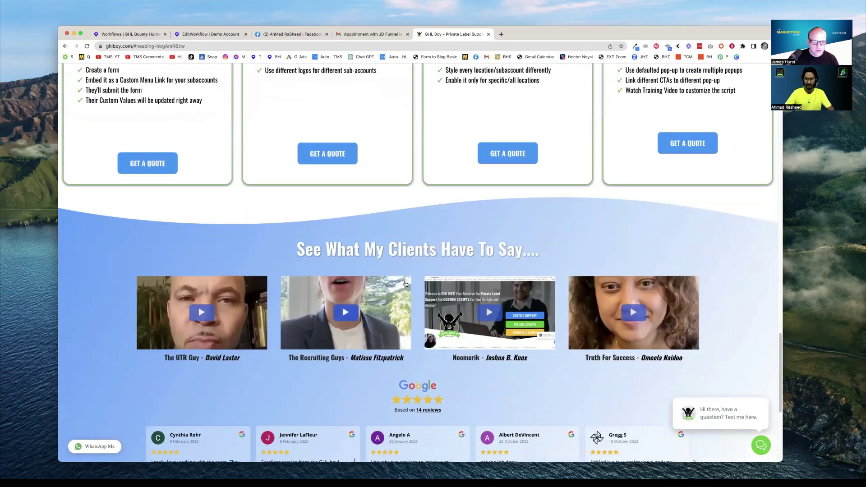
{"action": "scroll", "coordinate": [405, 283], "scroll_direction": "down", "scroll_amount": 1}
{"action": "scroll", "coordinate": [406, 282], "scroll_direction": "up", "scroll_amount": 10}
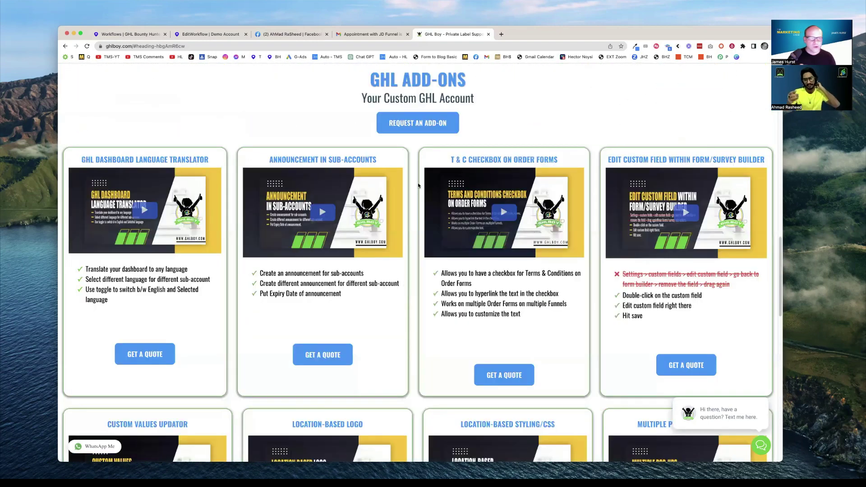